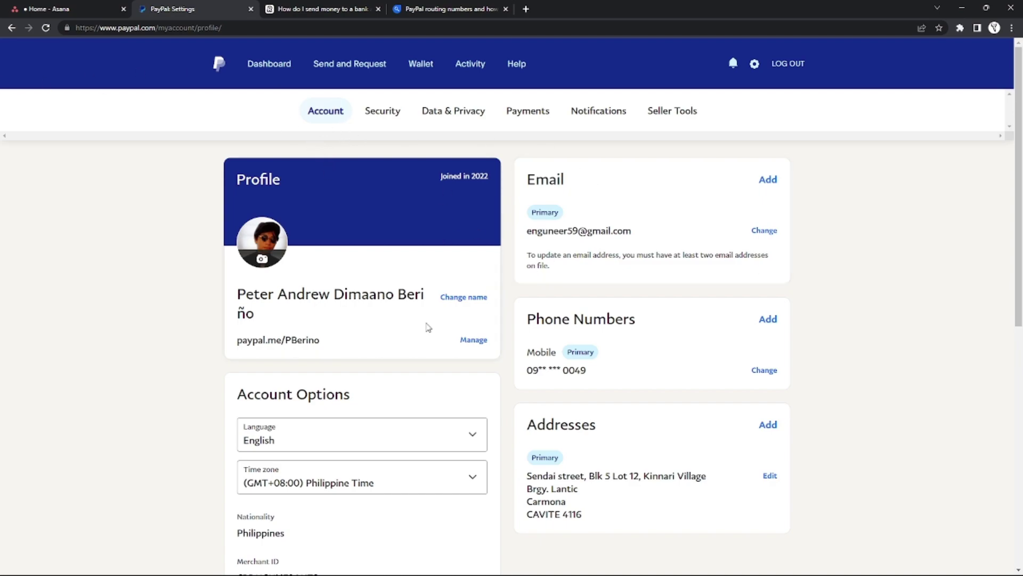
scroll(280, 392, down, 2)
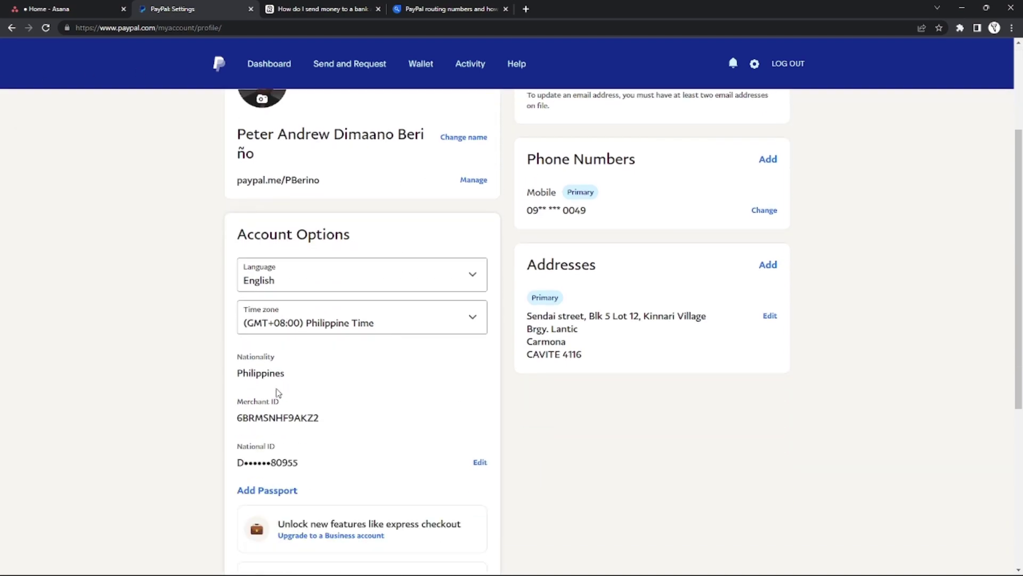
scroll(335, 499, down, 2)
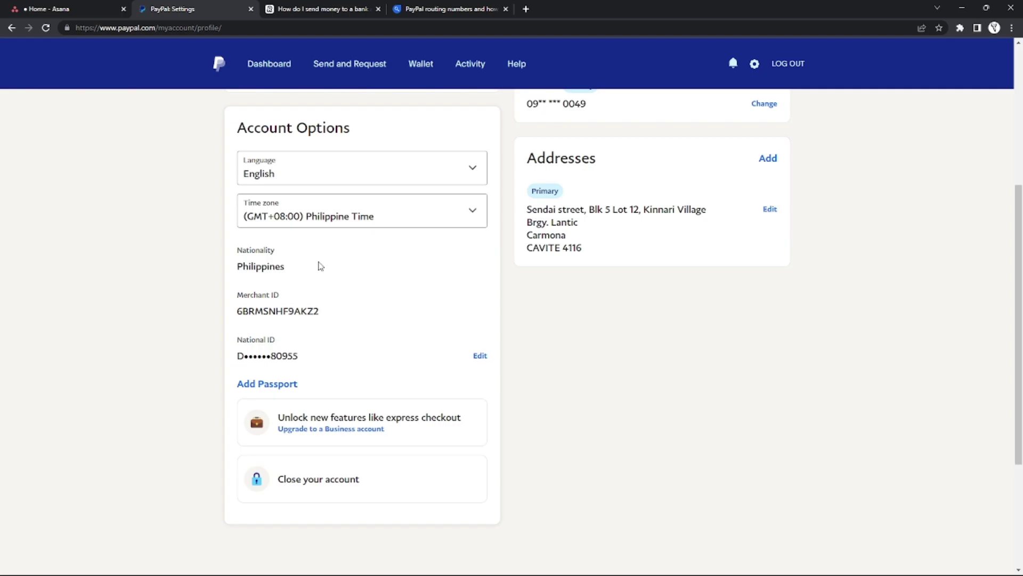
scroll(319, 266, up, 2)
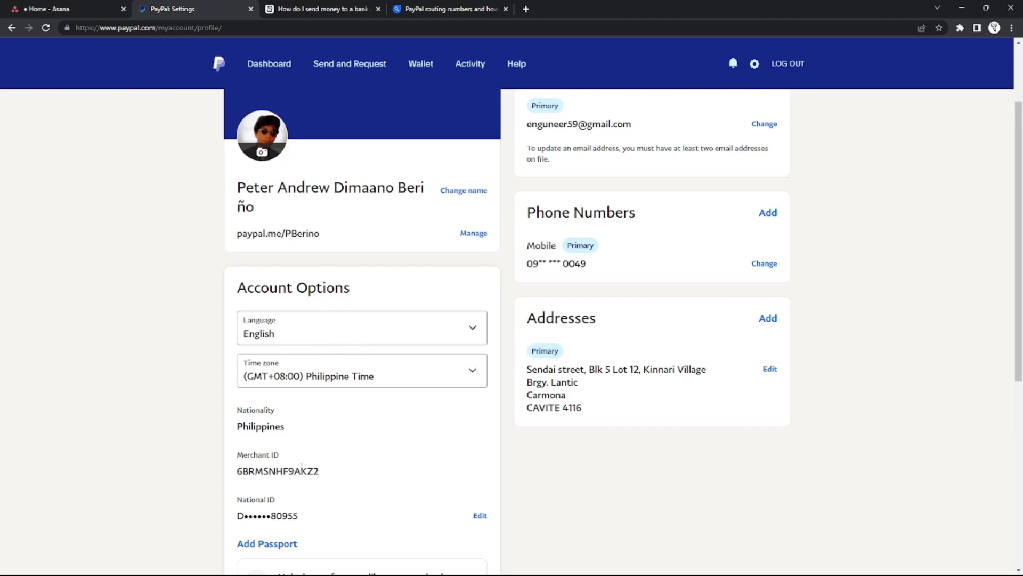
Glance at the finder.com PayPal routing numbers tab, then bring up the Revolut bank-transfer help article.
click(447, 9)
click(320, 9)
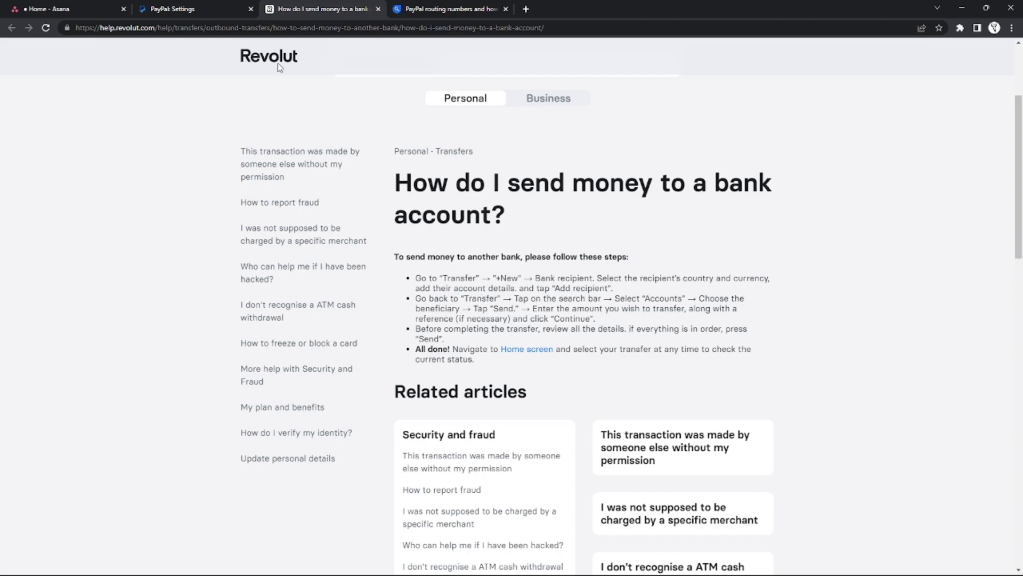
Return to the PayPal account settings page.
click(172, 9)
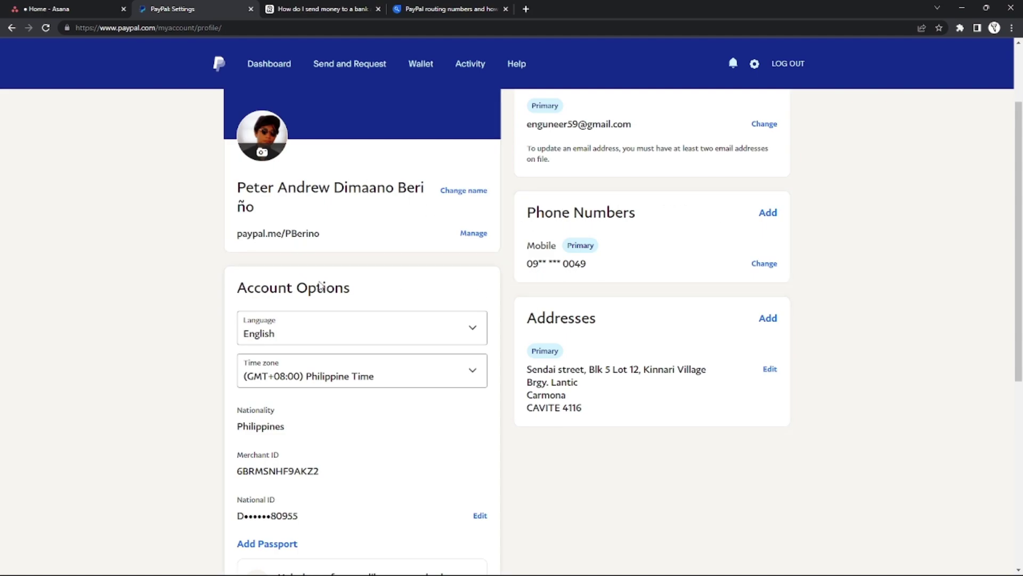
scroll(136, 330, down, 2)
scroll(312, 384, up, 4)
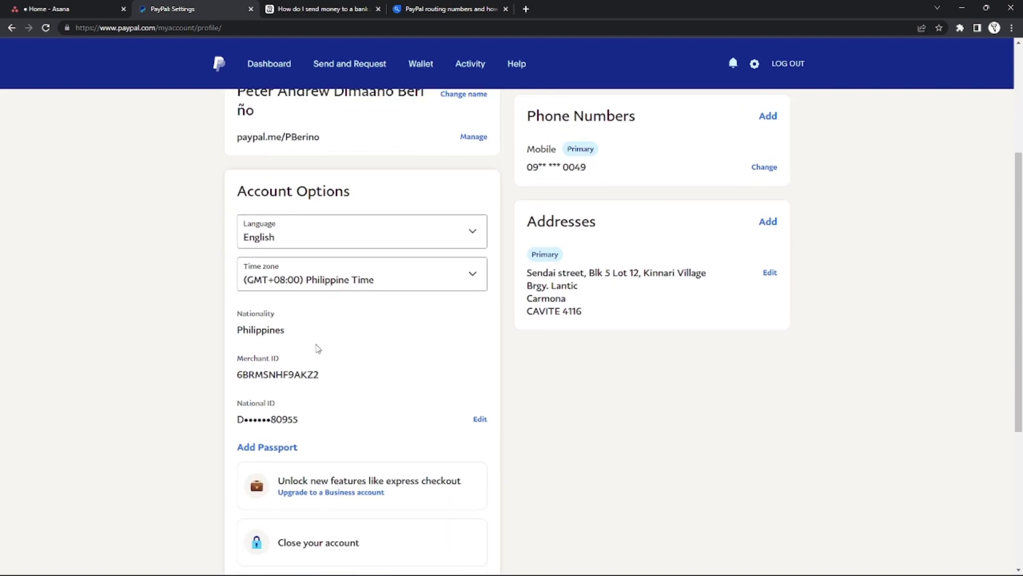
View the finder.com PayPal routing numbers guide, then return to the Revolut bank-transfer article.
click(448, 9)
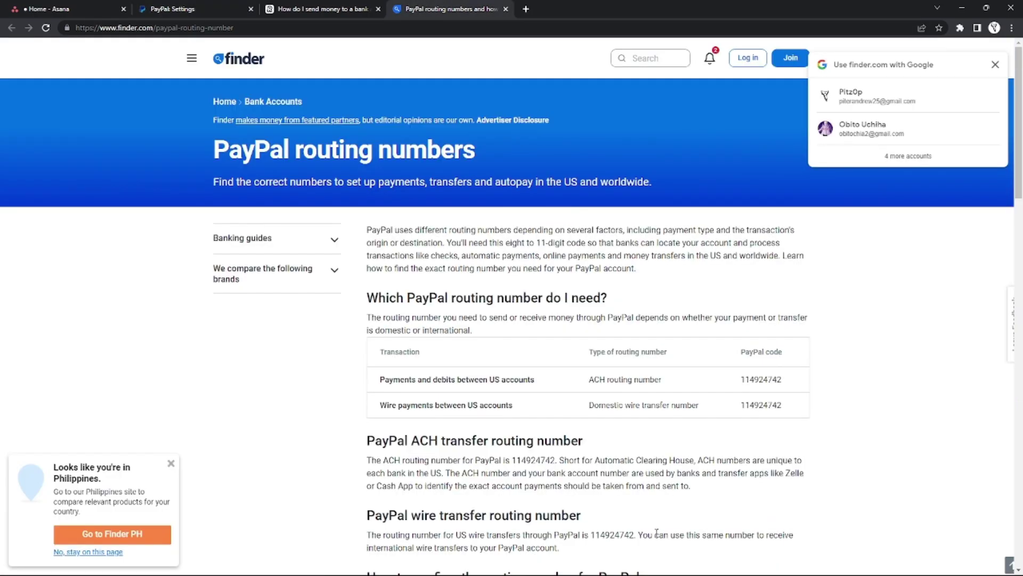
scroll(663, 491, down, 3)
scroll(663, 491, down, 2)
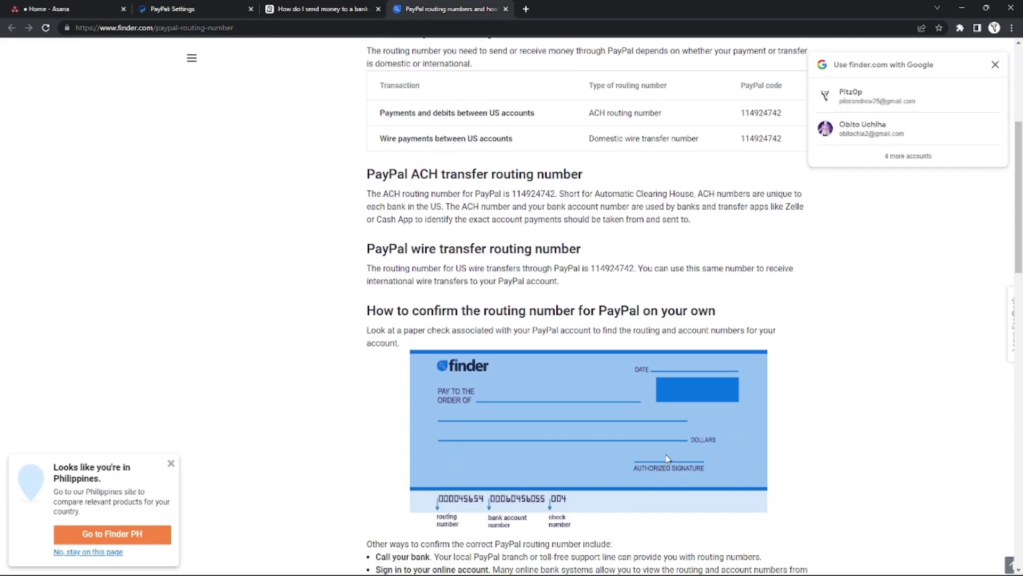
click(316, 9)
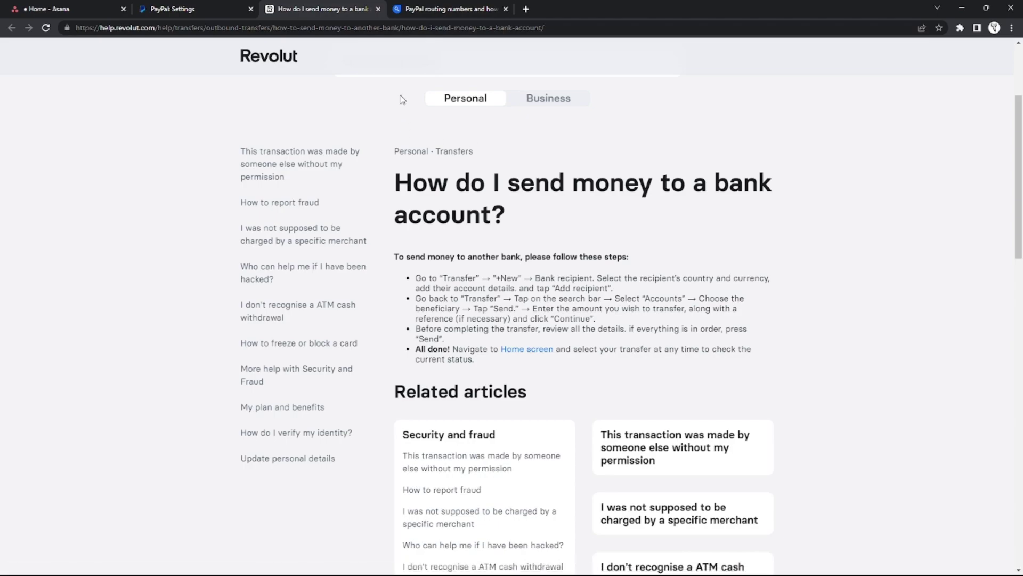
click(191, 9)
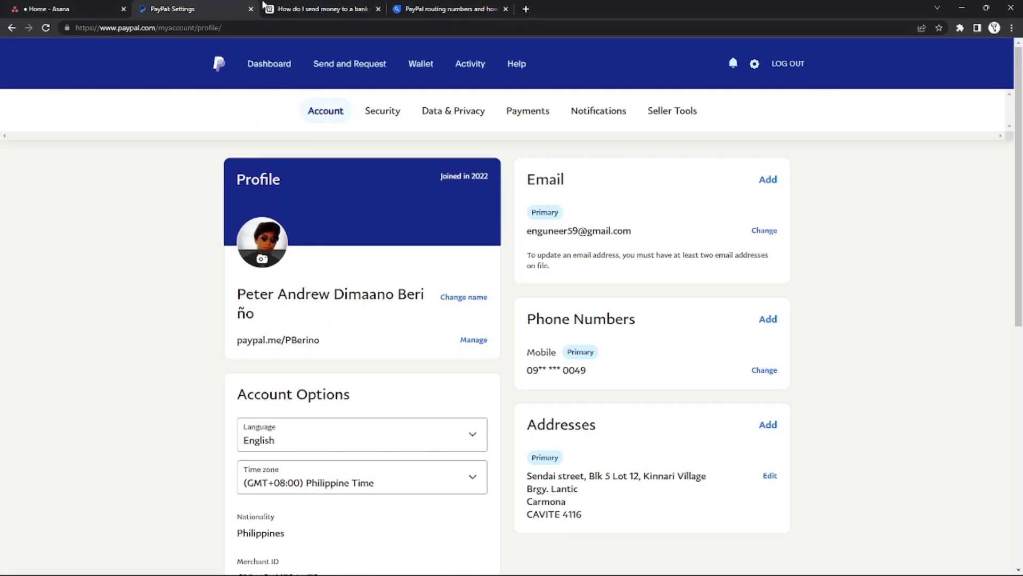
click(316, 9)
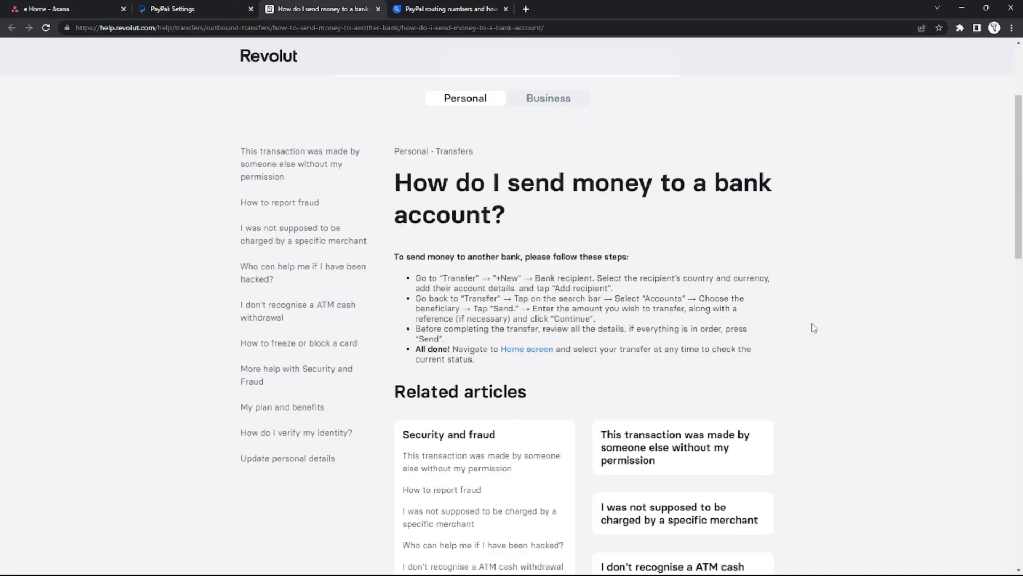